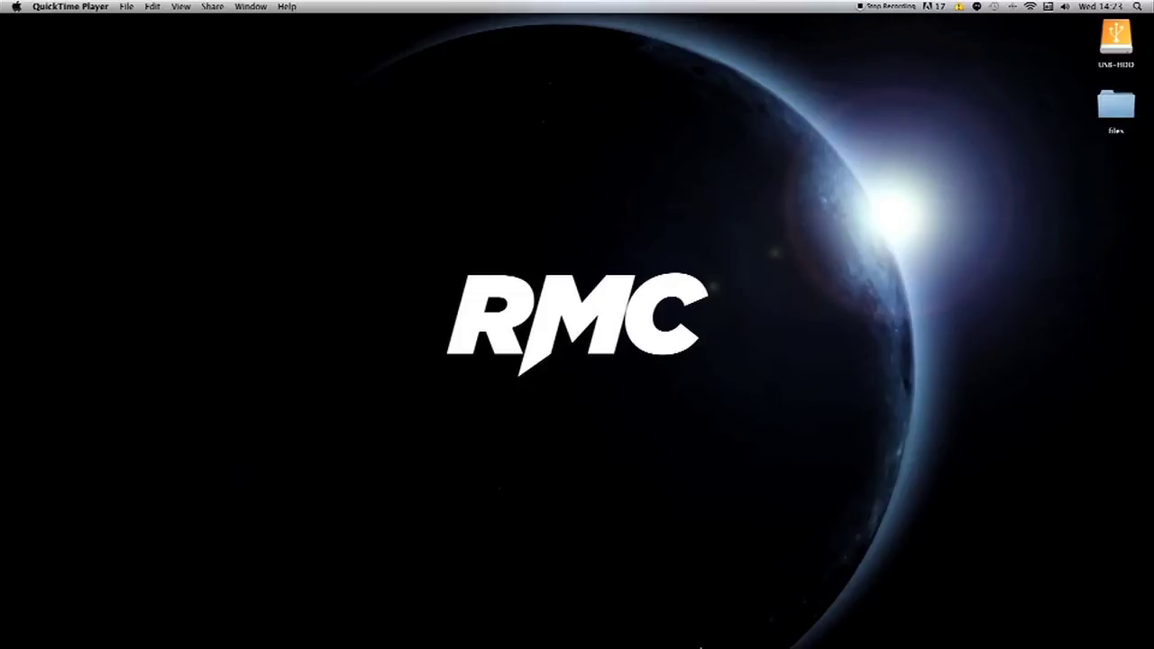
Bring Photoshop to the front from the Dock to show the album-cover document
mouse_move(716, 629)
left_click(689, 602)
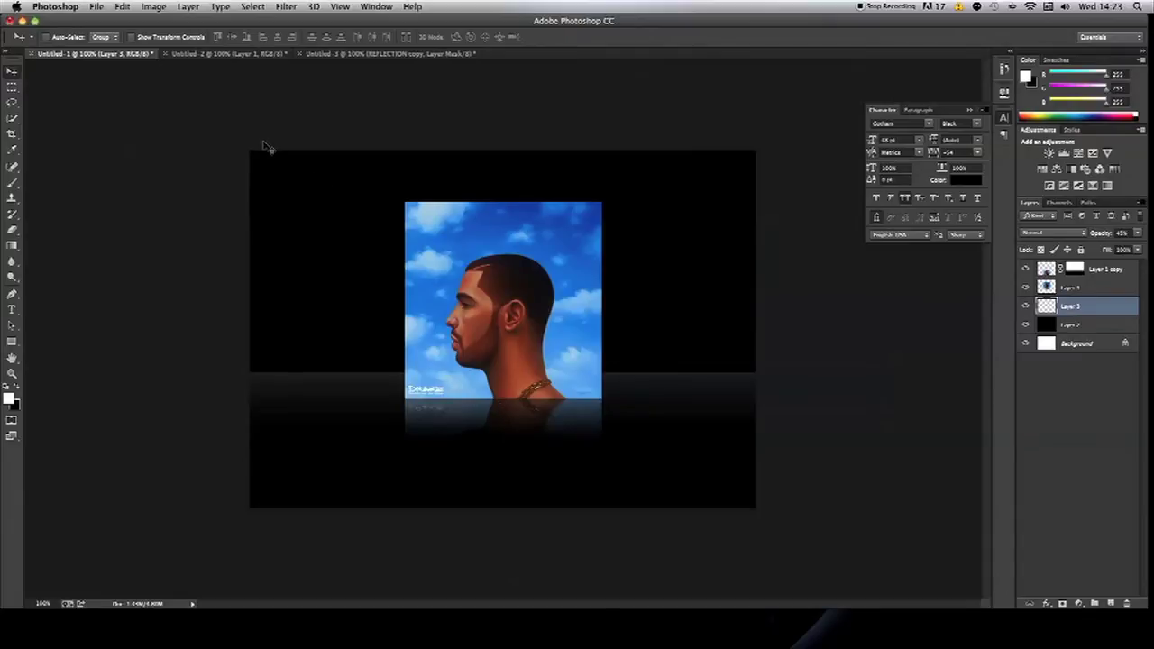
Switch to the Untitled-2 document with the cover on a white background
left_click(227, 55)
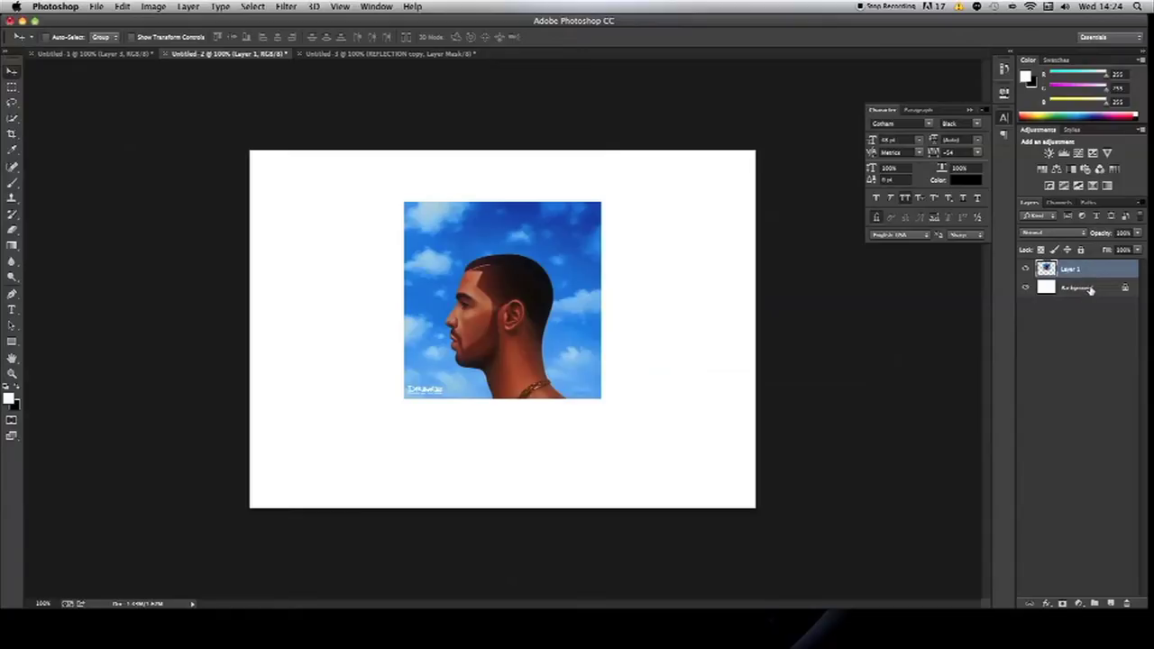
Add Layer 2 beneath the cover layer and fill it black with the Paint Bucket
left_click(1110, 603)
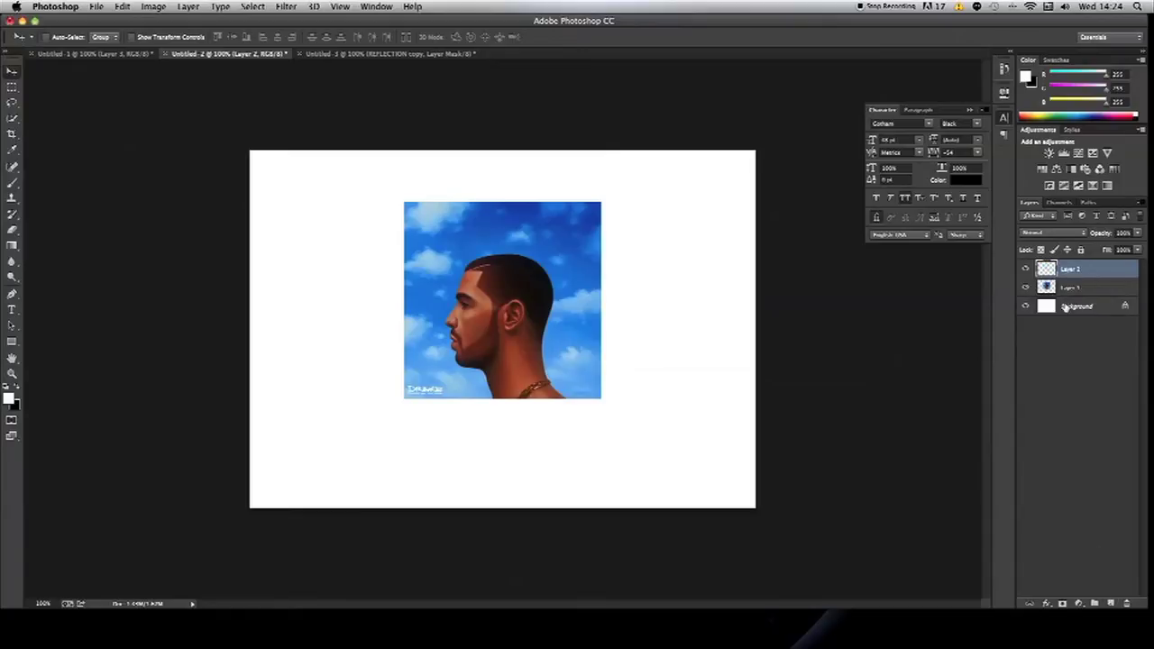
left_click_drag(1069, 269, 1079, 294)
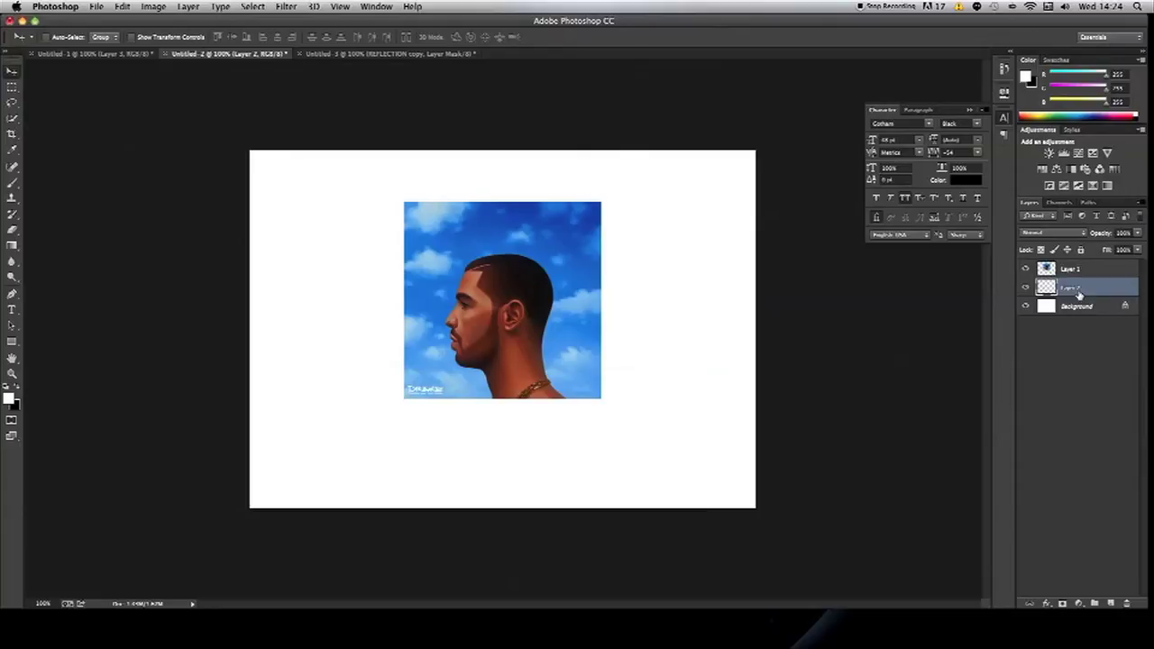
left_click(12, 245)
left_click(42, 255)
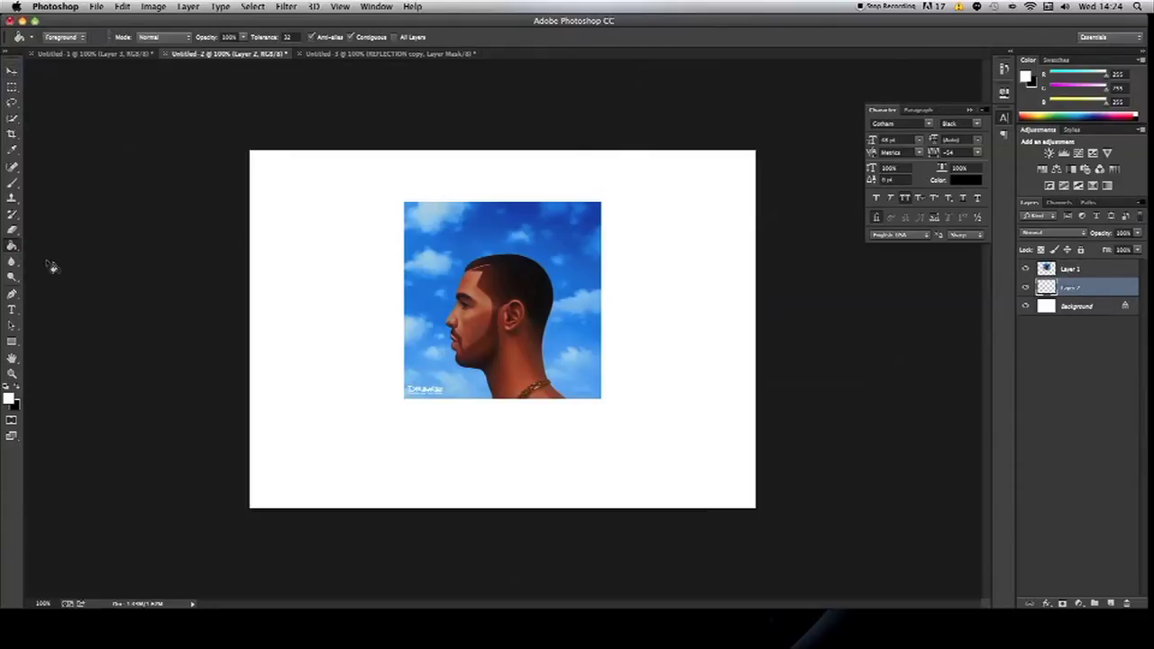
left_click(17, 388)
left_click(361, 314)
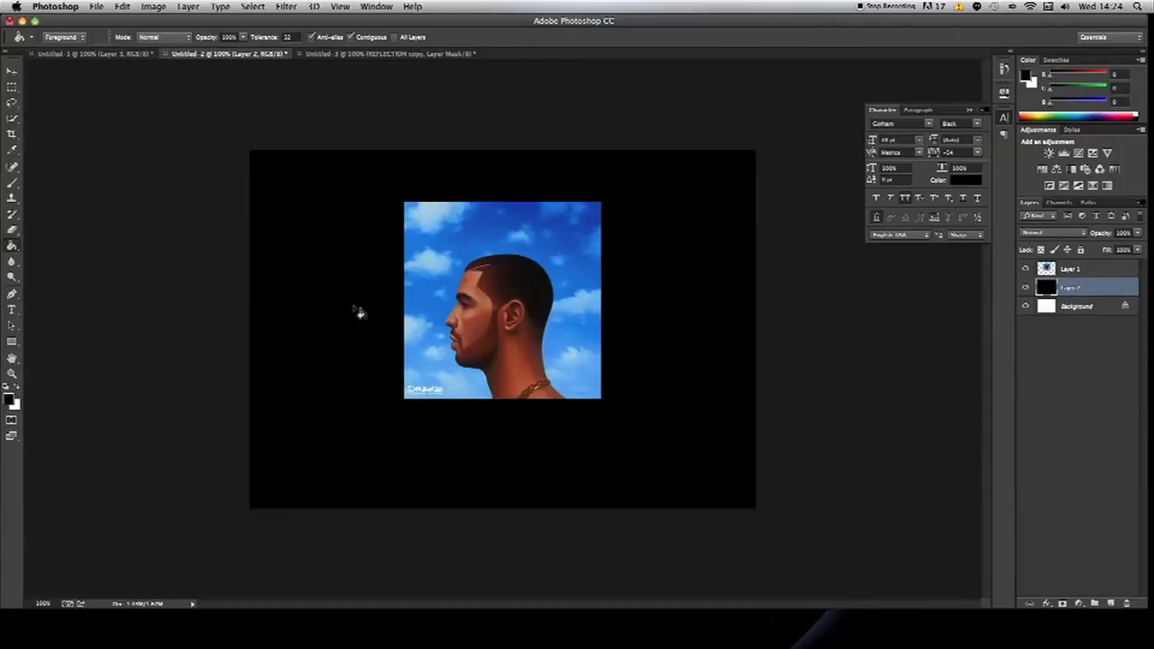
left_click(12, 72)
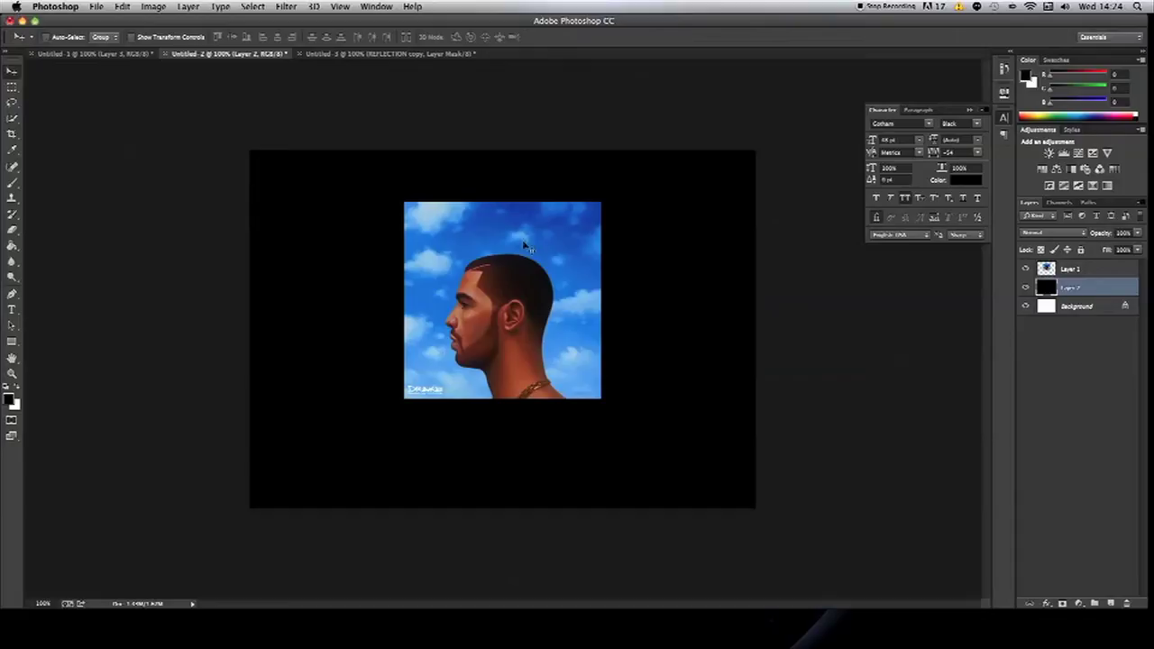
Duplicate the album cover layer (Layer 1) with Cmd+J
left_click(1076, 270)
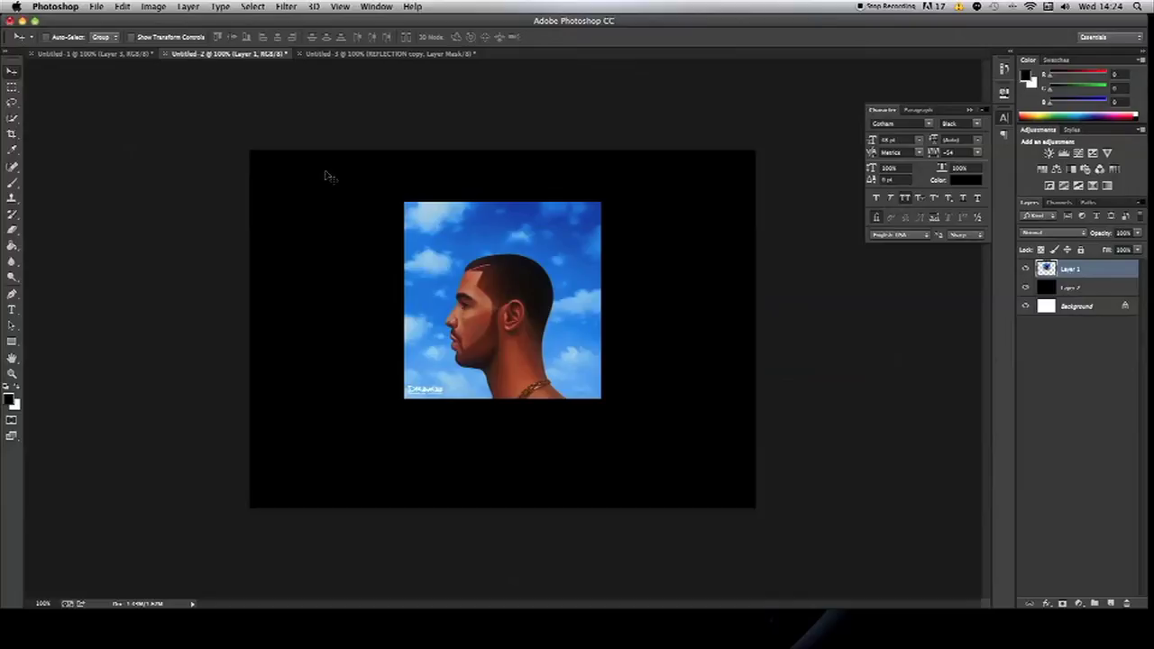
key("super+j")
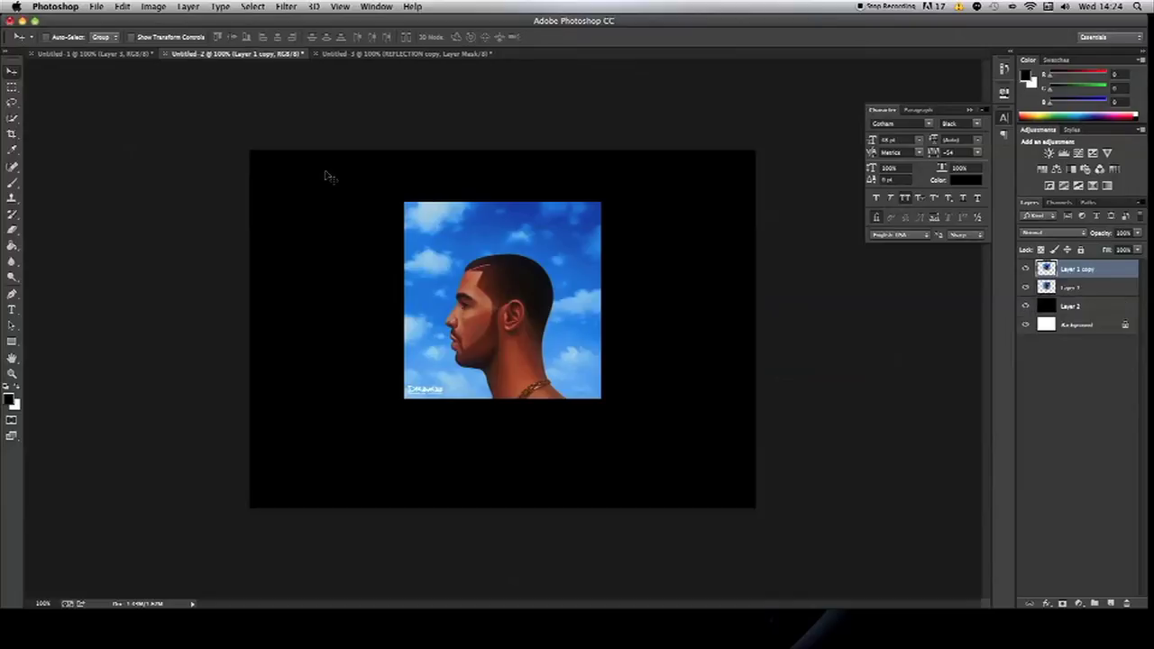
left_click_drag(487, 306, 586, 365)
key("super+z")
Flip the Layer 1 copy vertically and place it directly below the original cover
left_click(123, 7)
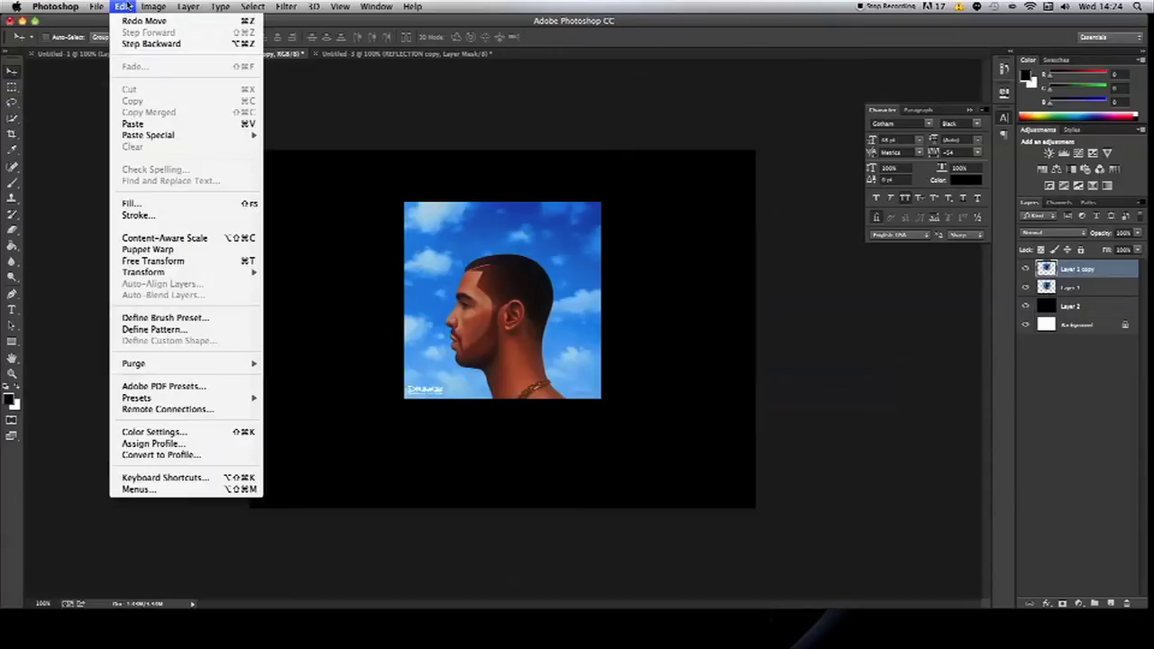
mouse_move(153, 273)
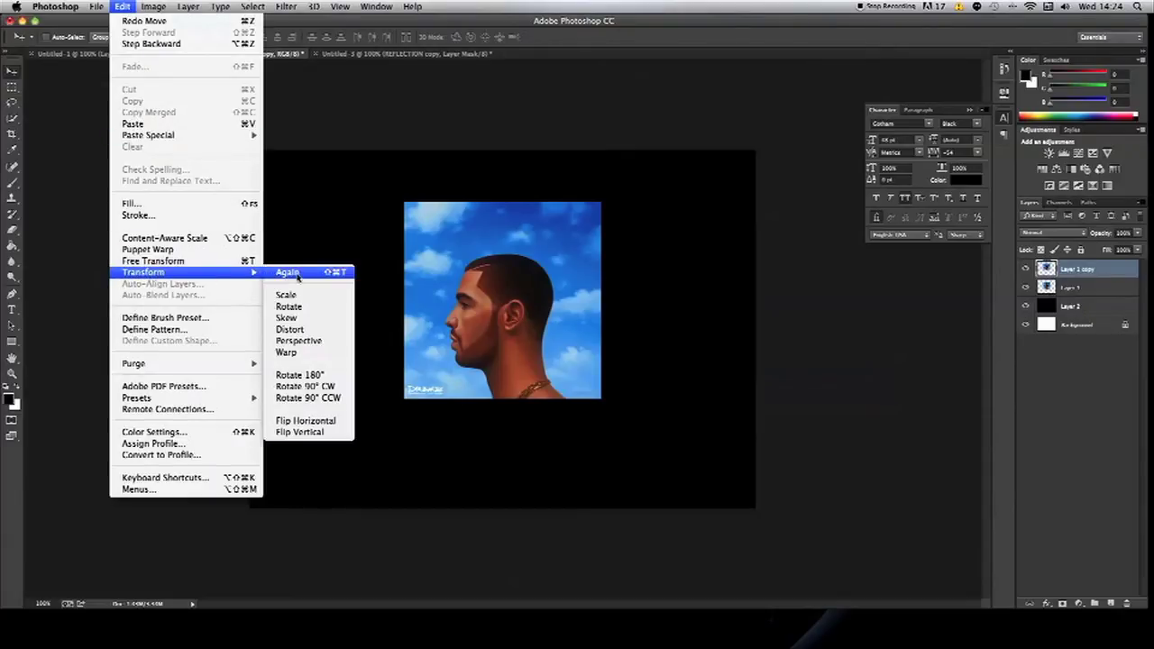
left_click(307, 432)
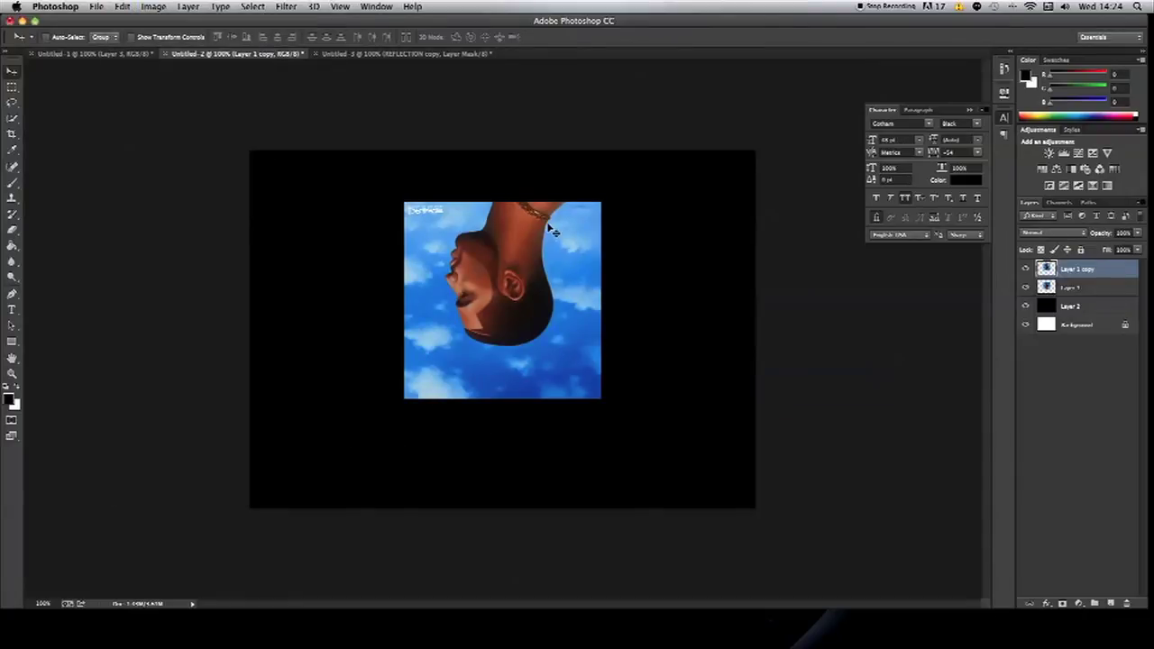
left_click_drag(549, 227, 542, 450)
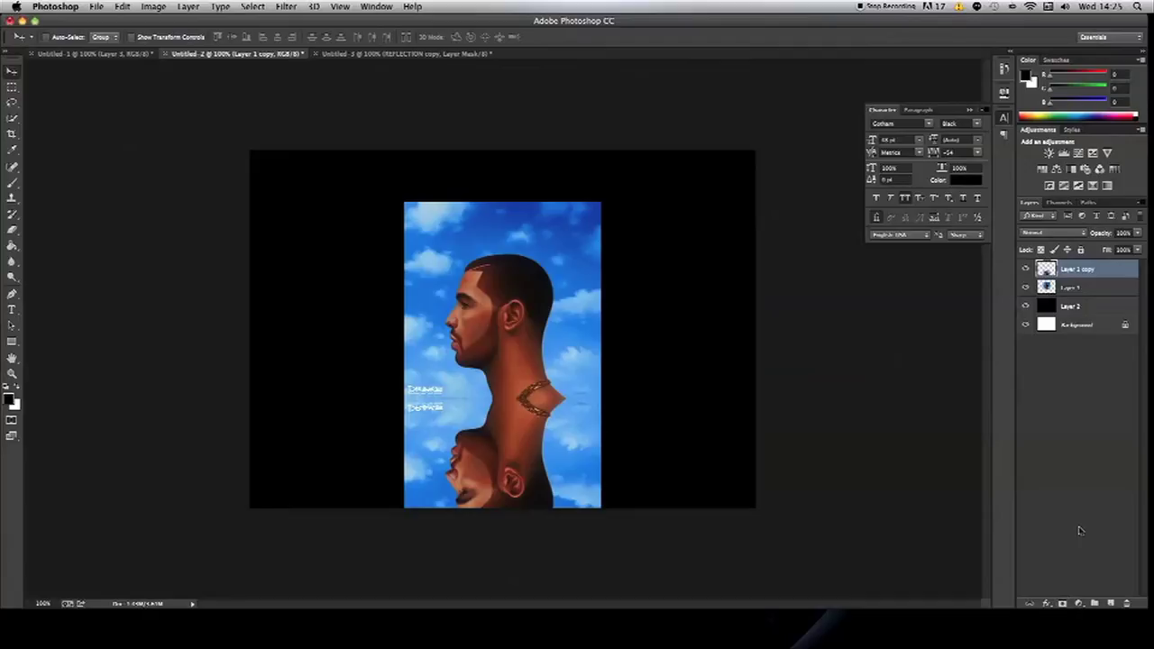
Give Layer 1 copy a black layer mask that hides the flipped reflection
left_click(1062, 603, "alt")
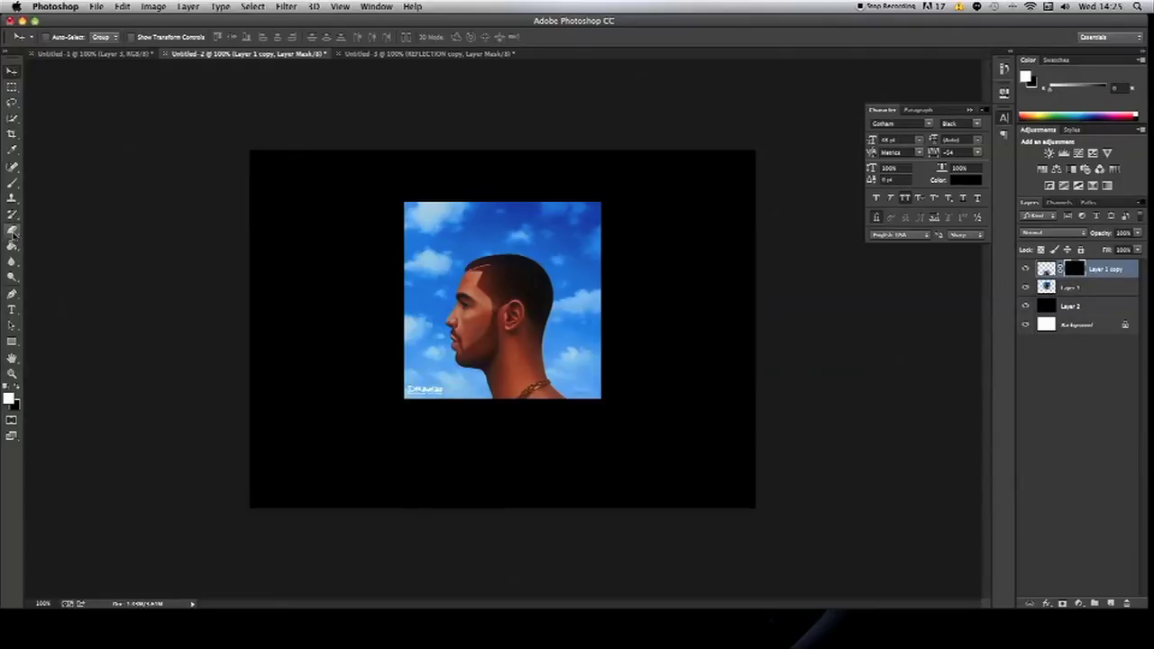
left_click(12, 230)
left_click(13, 245)
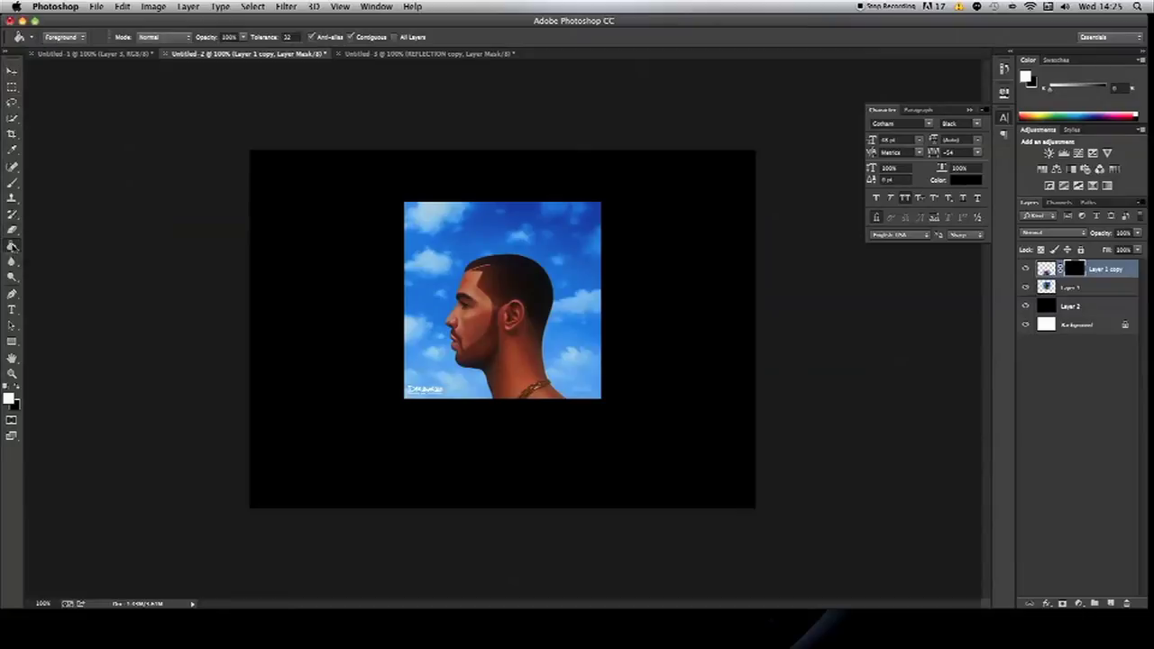
left_click(42, 248)
key("shift+g")
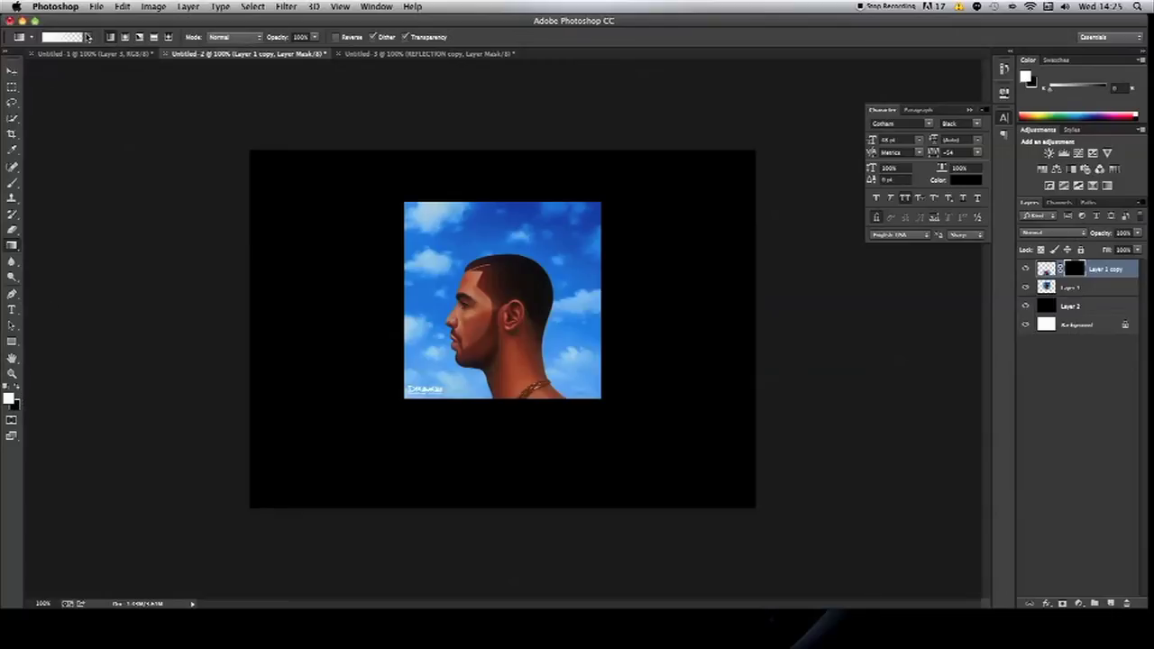
Drag the first gradient preset on the copy's mask below the cover to fade the reflection
left_click(89, 37)
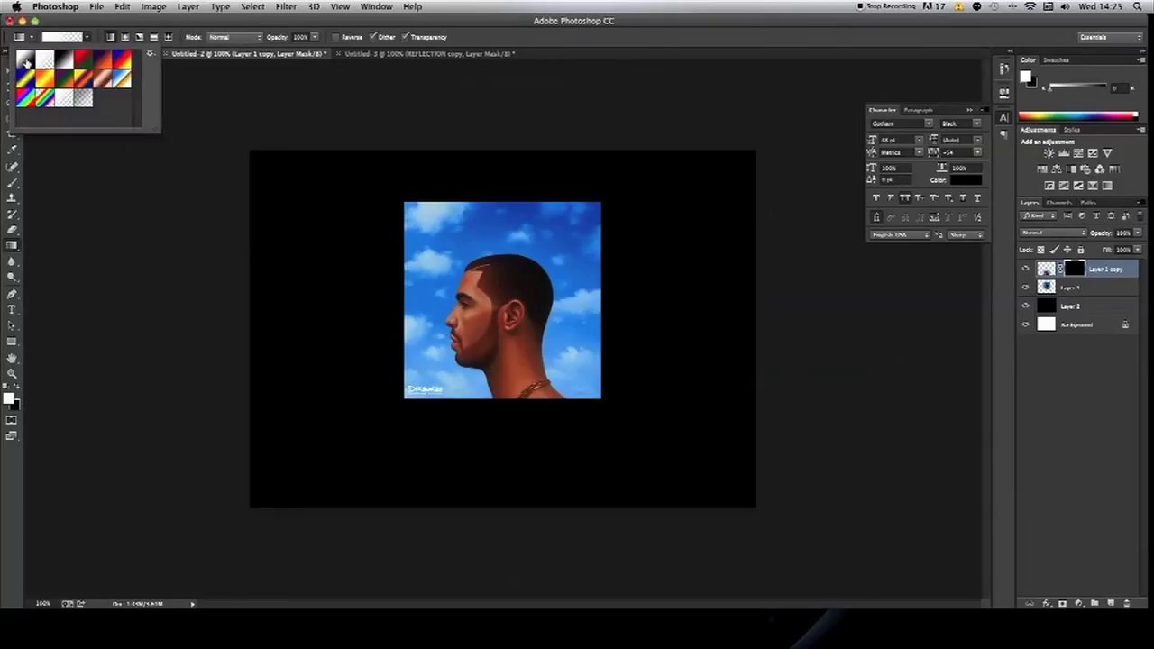
left_click(26, 61)
left_click(172, 206)
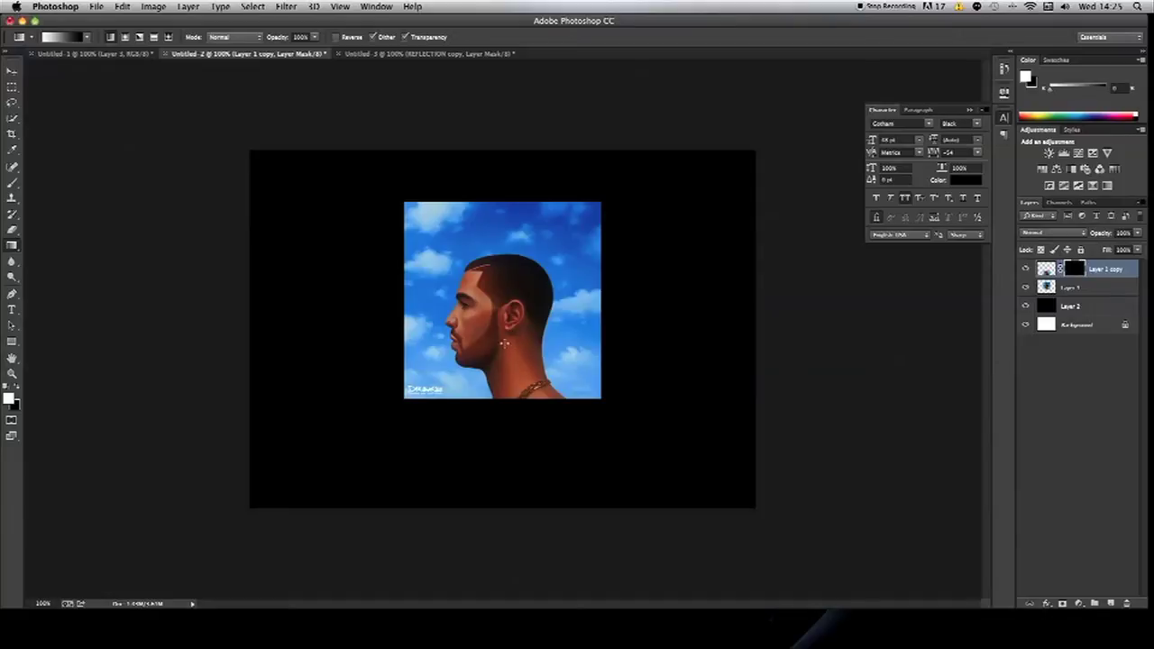
left_click_drag(504, 396, 507, 481)
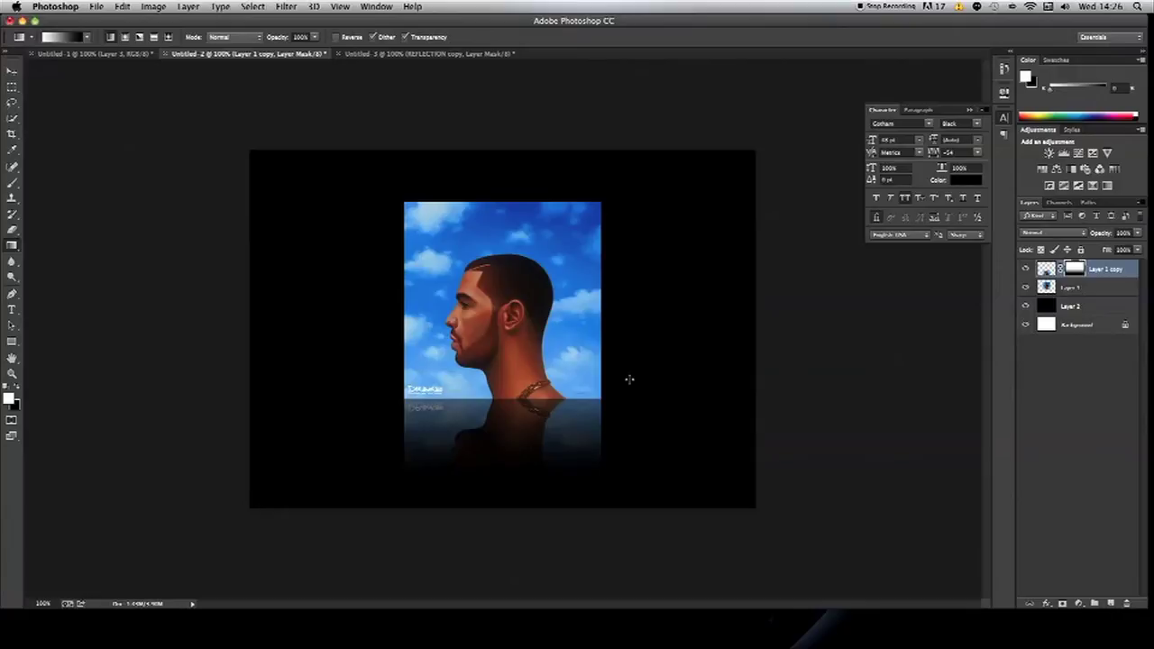
left_click(13, 72)
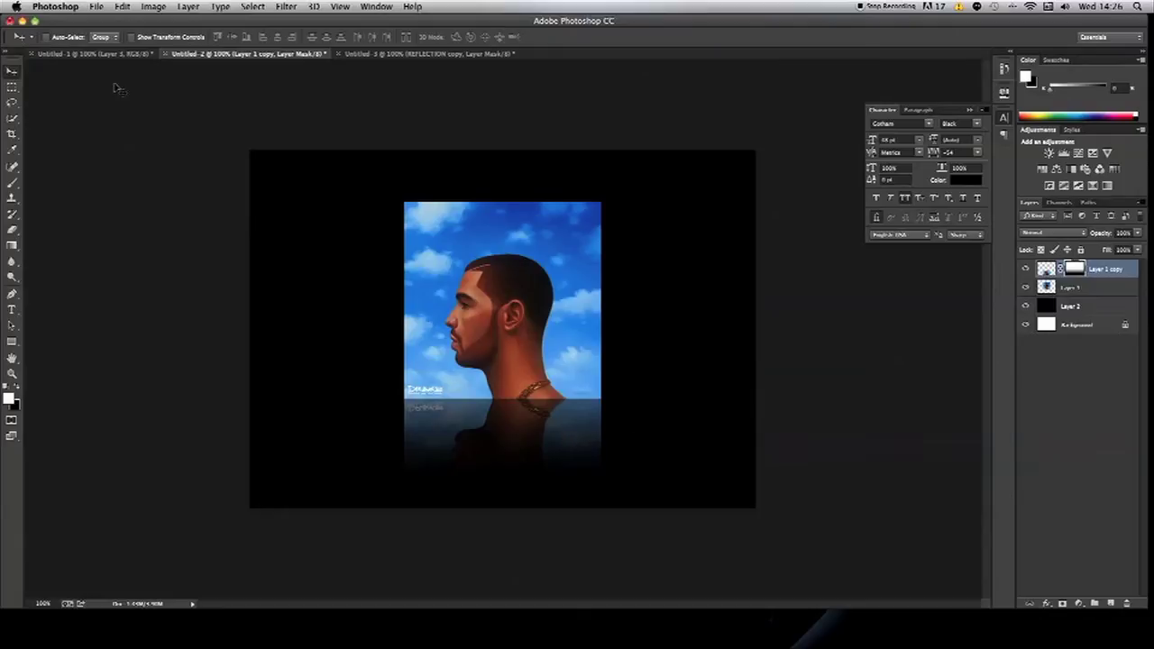
Return to Untitled-2 and add a new Layer 3 above Layer 2
left_click(114, 54)
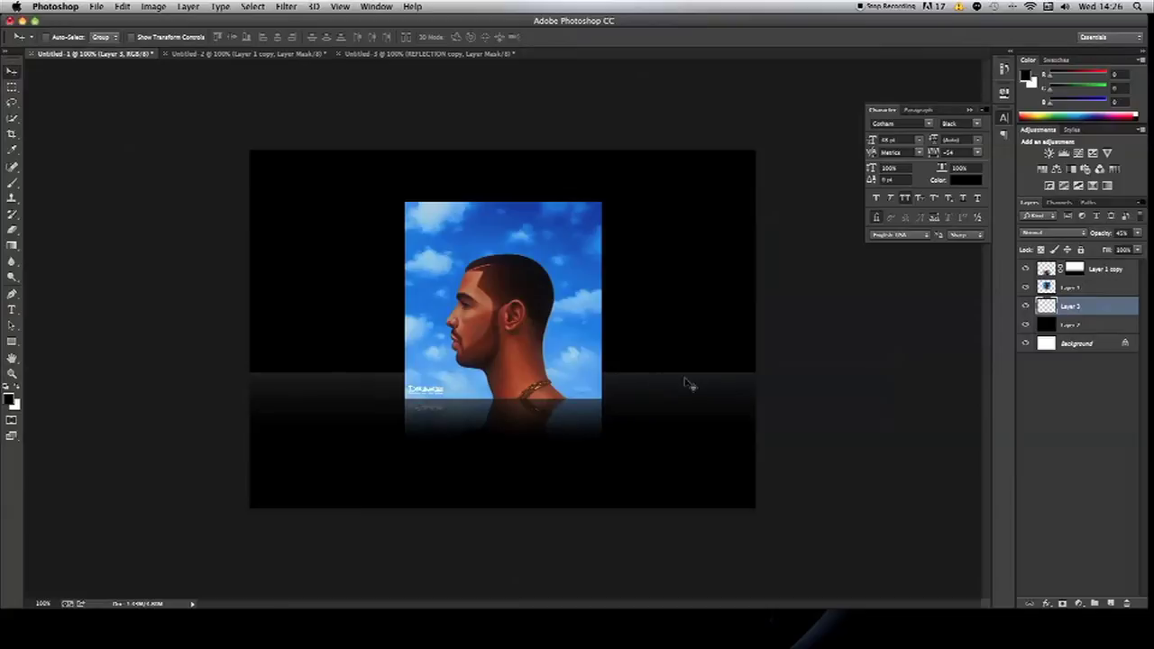
key("ctrl+Tab")
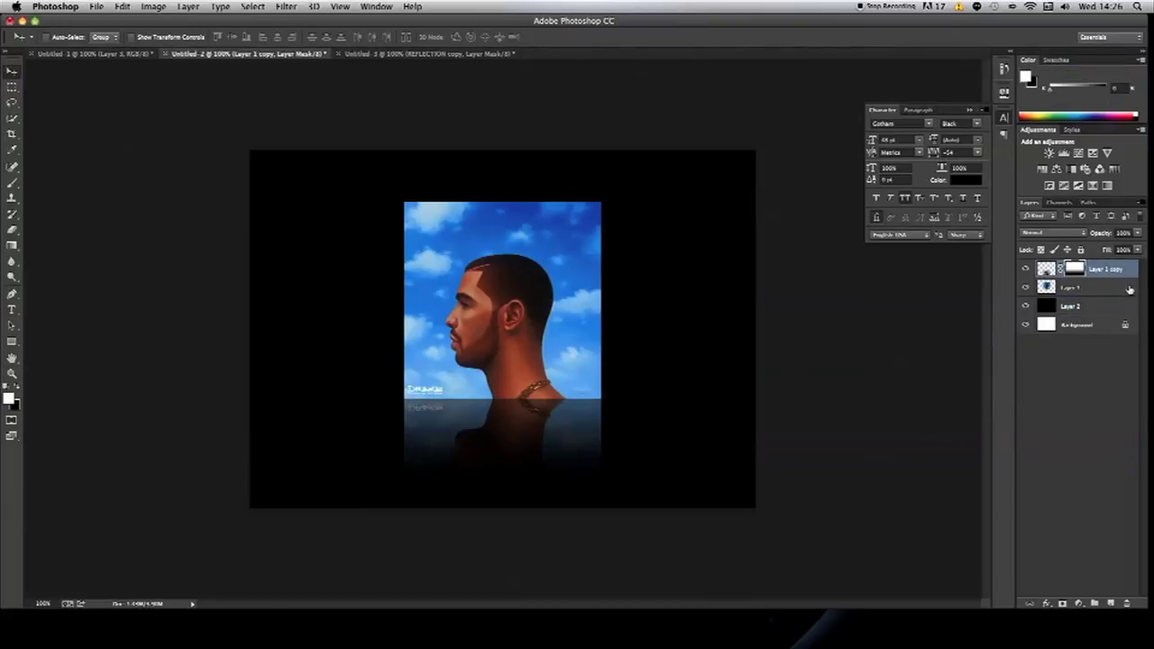
left_click(1110, 308)
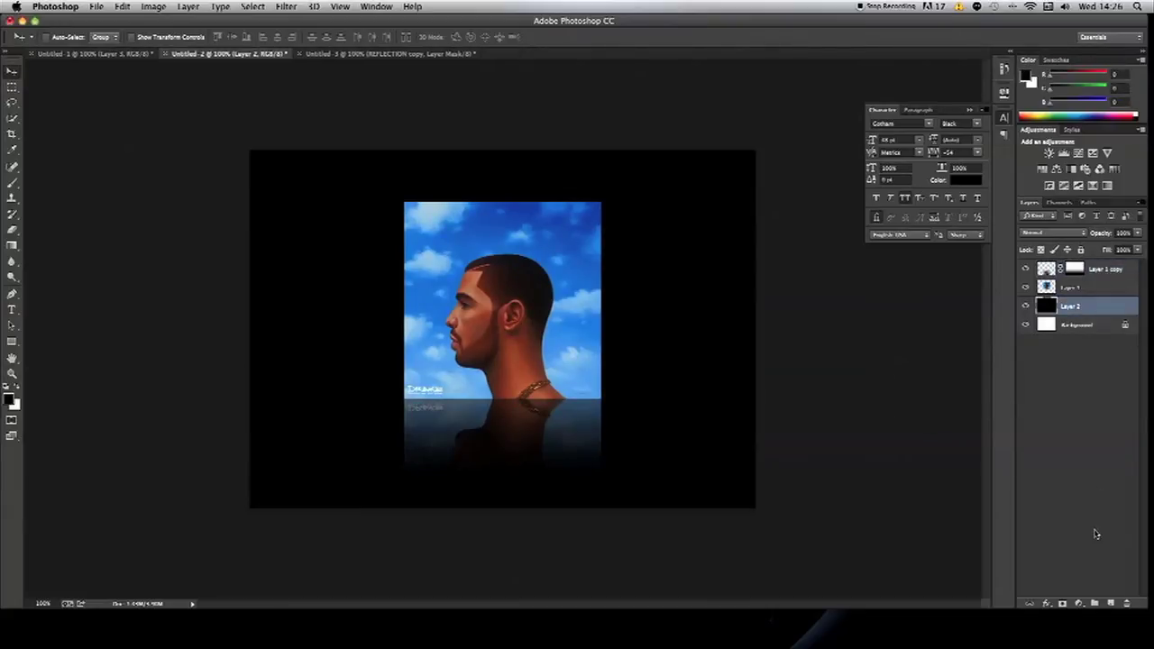
left_click(1110, 604)
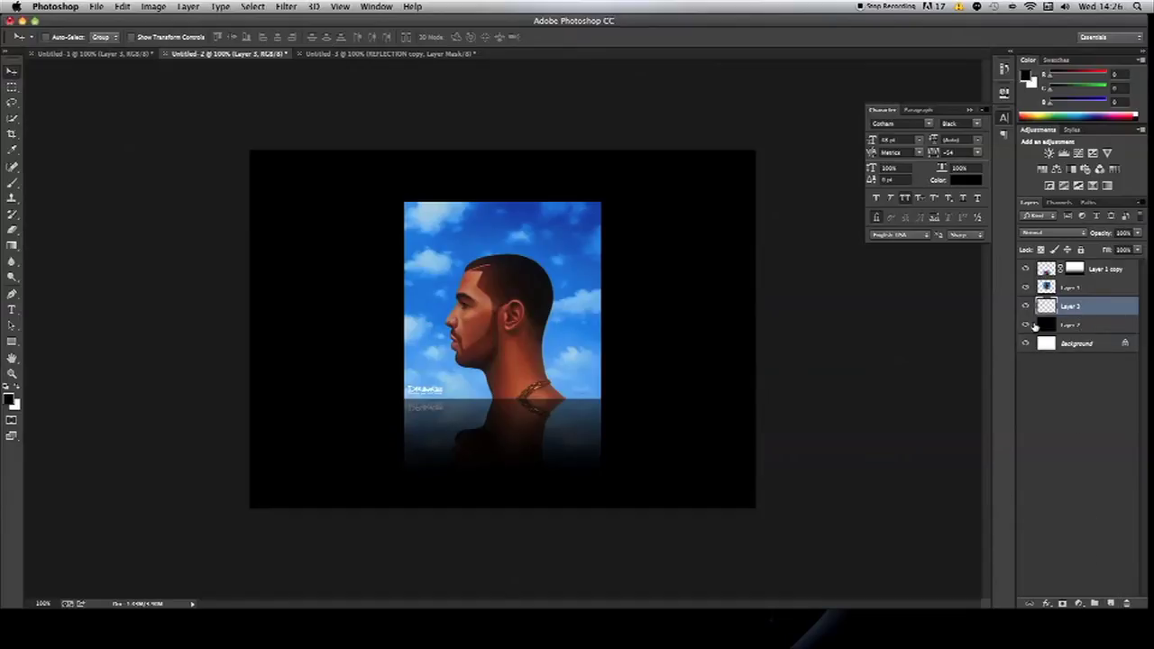
Fill the canvas's lower half with a white foreground-to-transparent gradient, then deselect
left_click(12, 87)
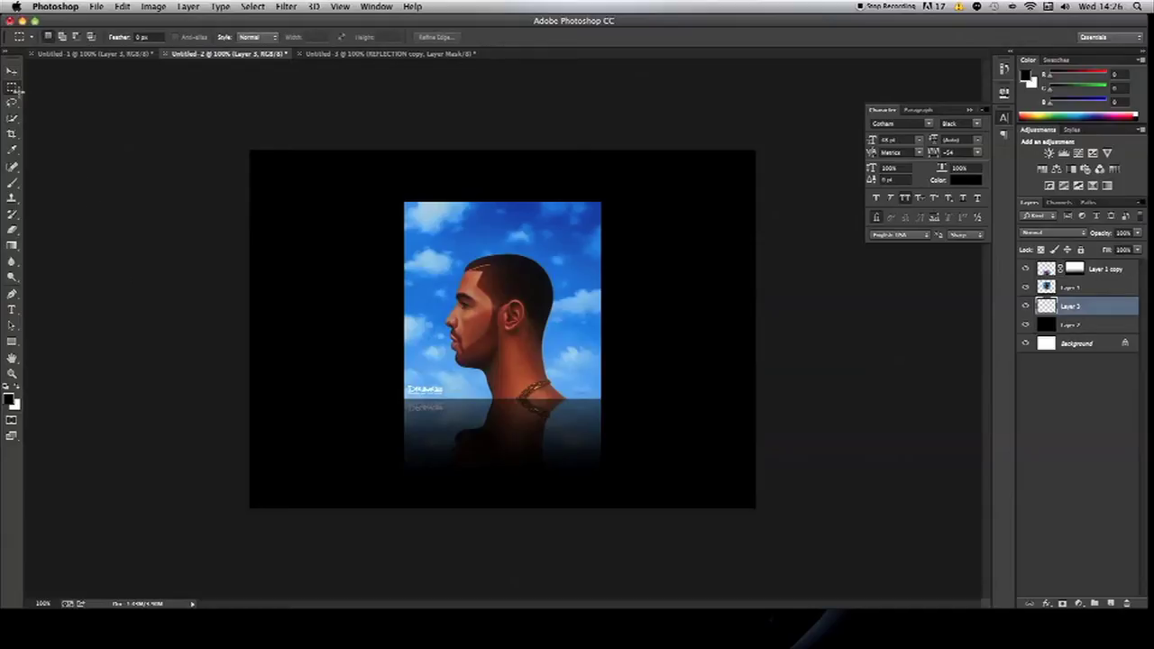
left_click_drag(208, 329, 854, 571)
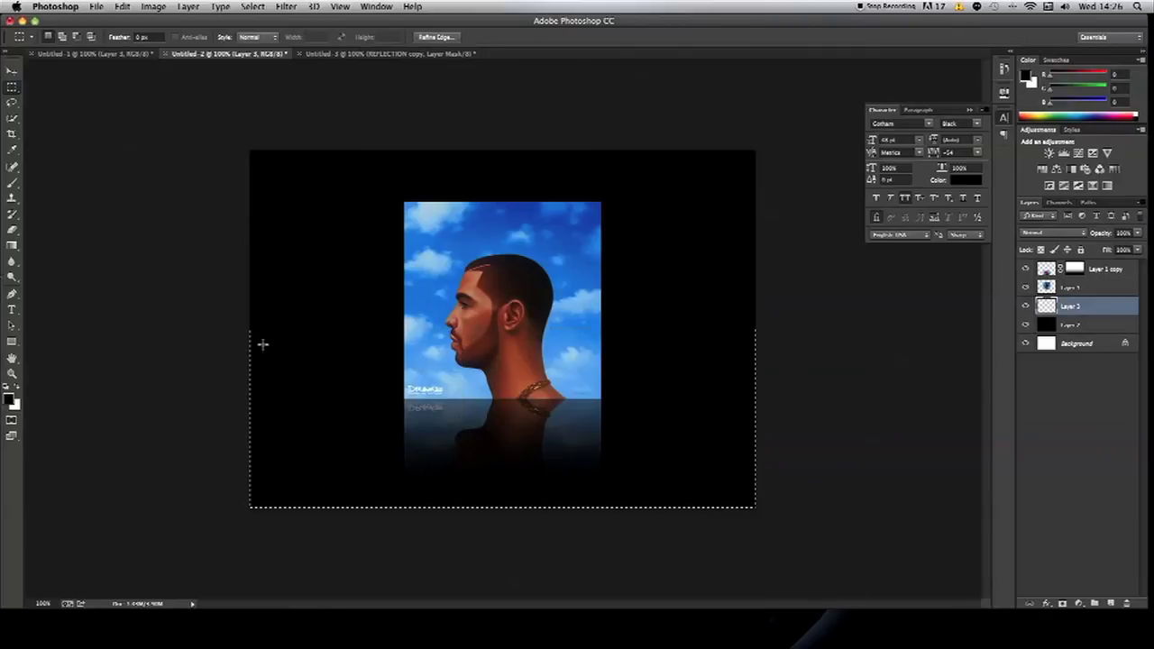
left_click(12, 246)
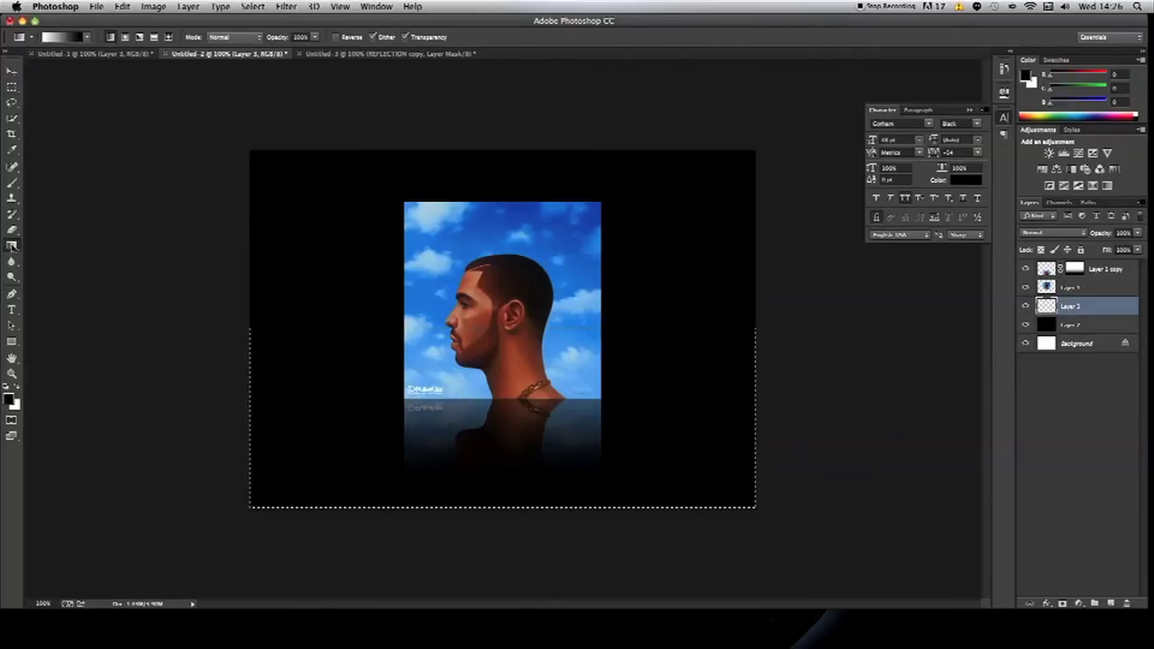
left_click(86, 36)
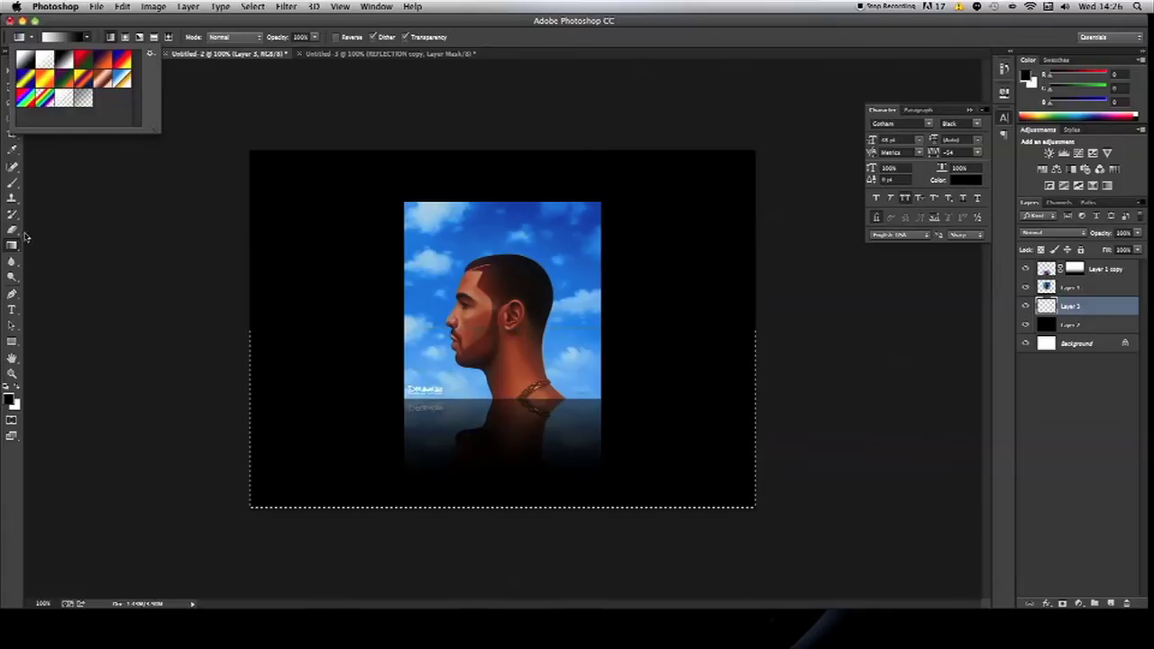
left_click(44, 61)
key("Escape")
key("x")
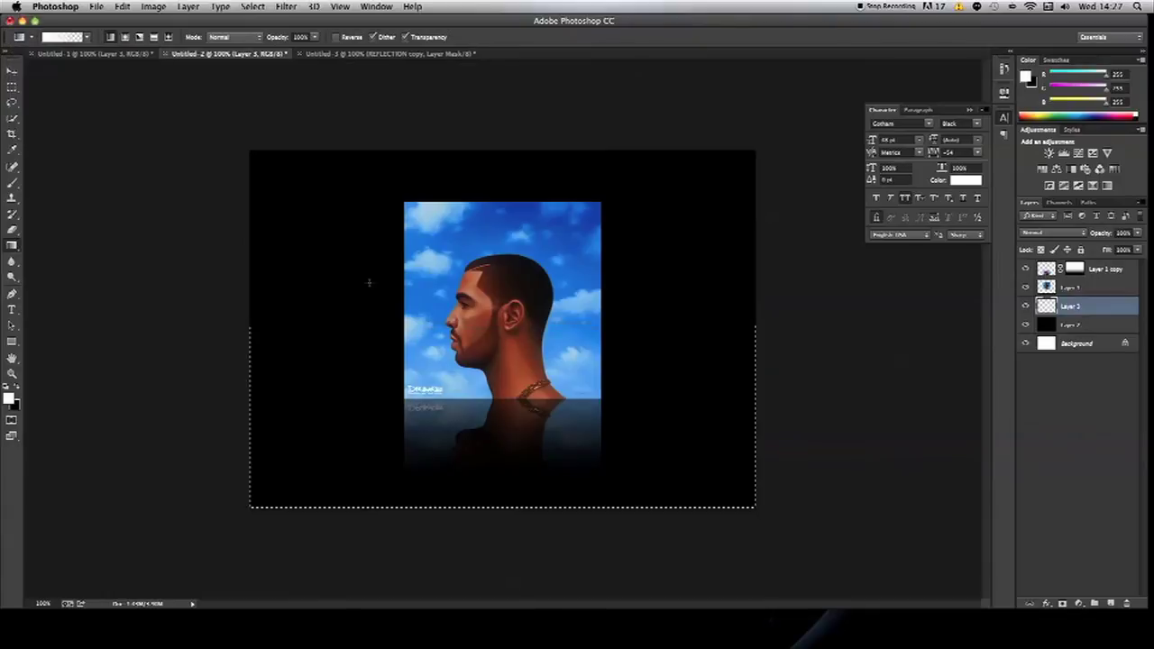
left_click_drag(330, 220, 336, 393)
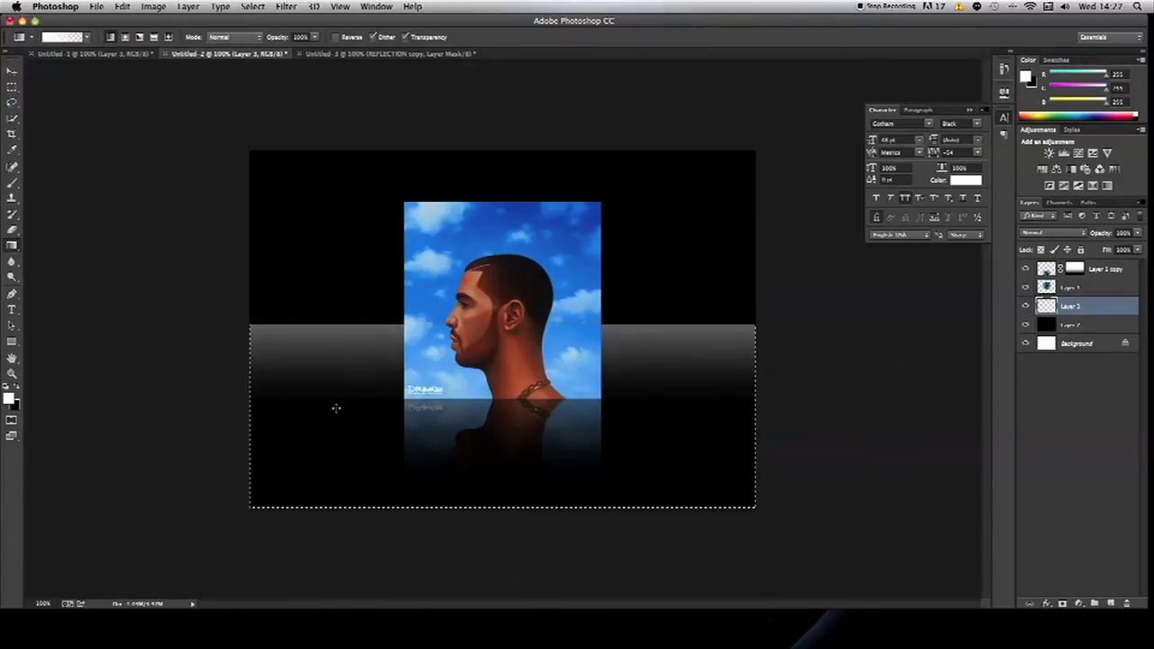
key("ctrl+d")
Set Layer 3 opacity to 27%, move the band lower, and hide the panels
left_click(12, 71)
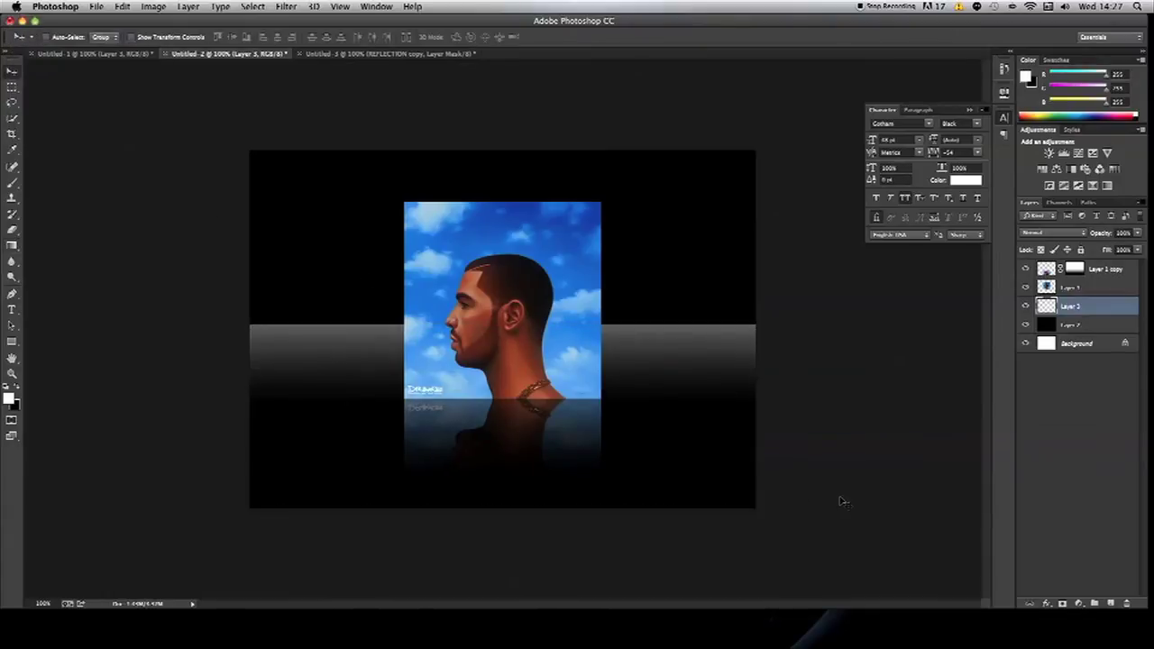
left_click(1140, 250)
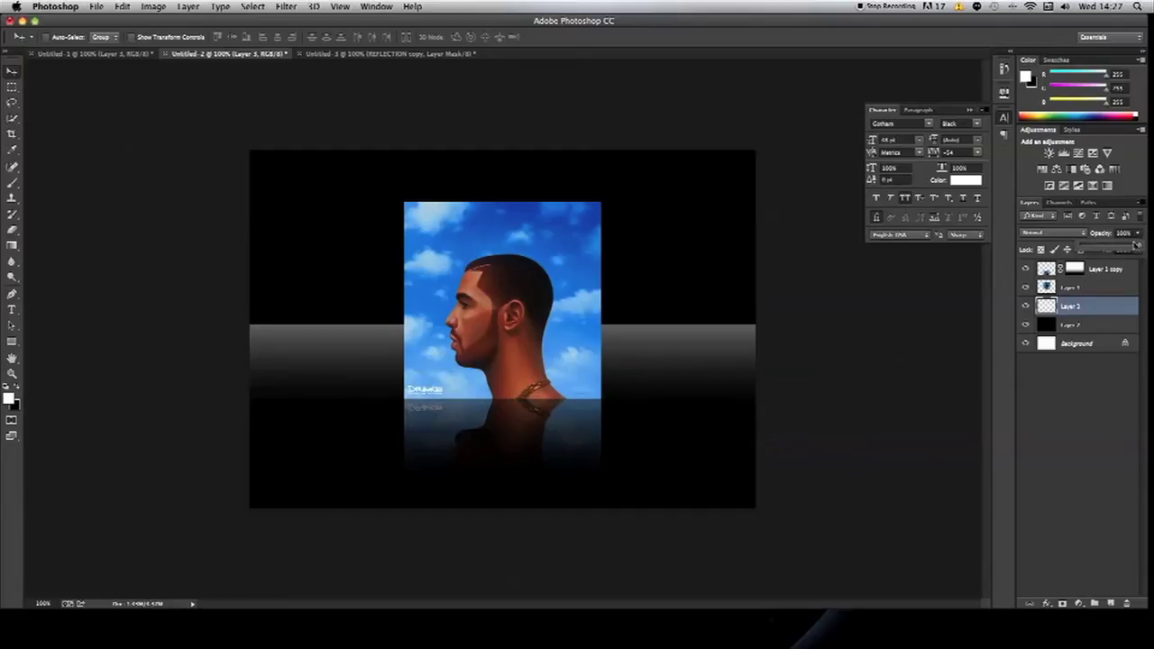
left_click_drag(1122, 249, 1095, 250)
left_click_drag(683, 329, 692, 366)
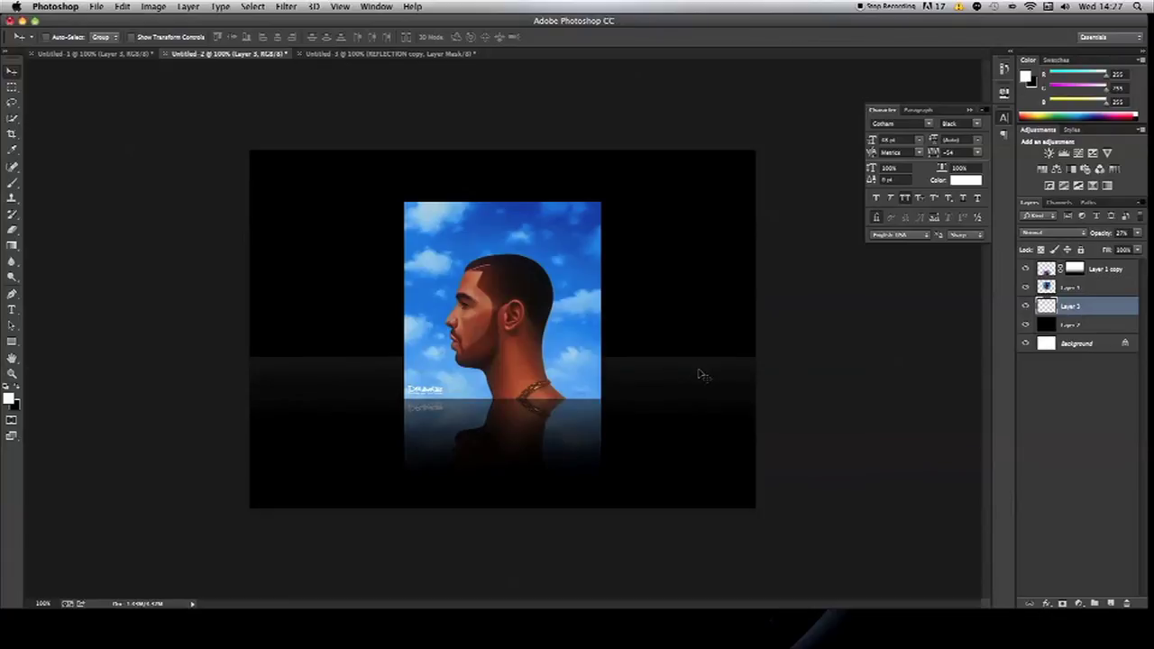
key("Tab")
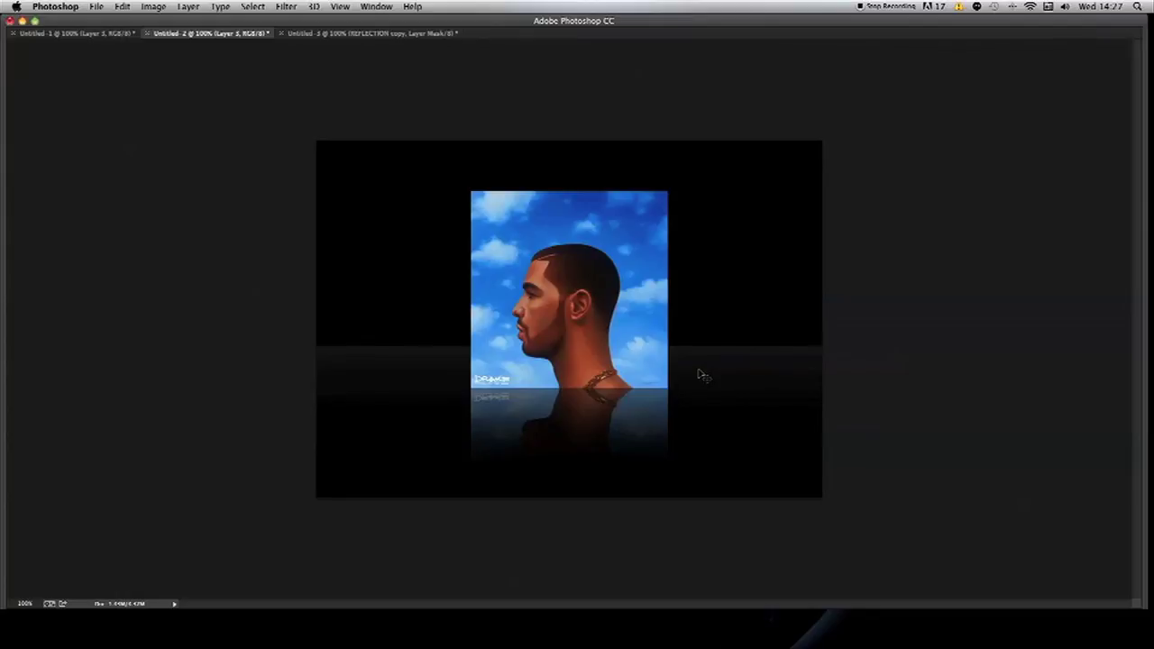
Show the panels again to review the cover, reflection and 27% floor band
key("Tab")
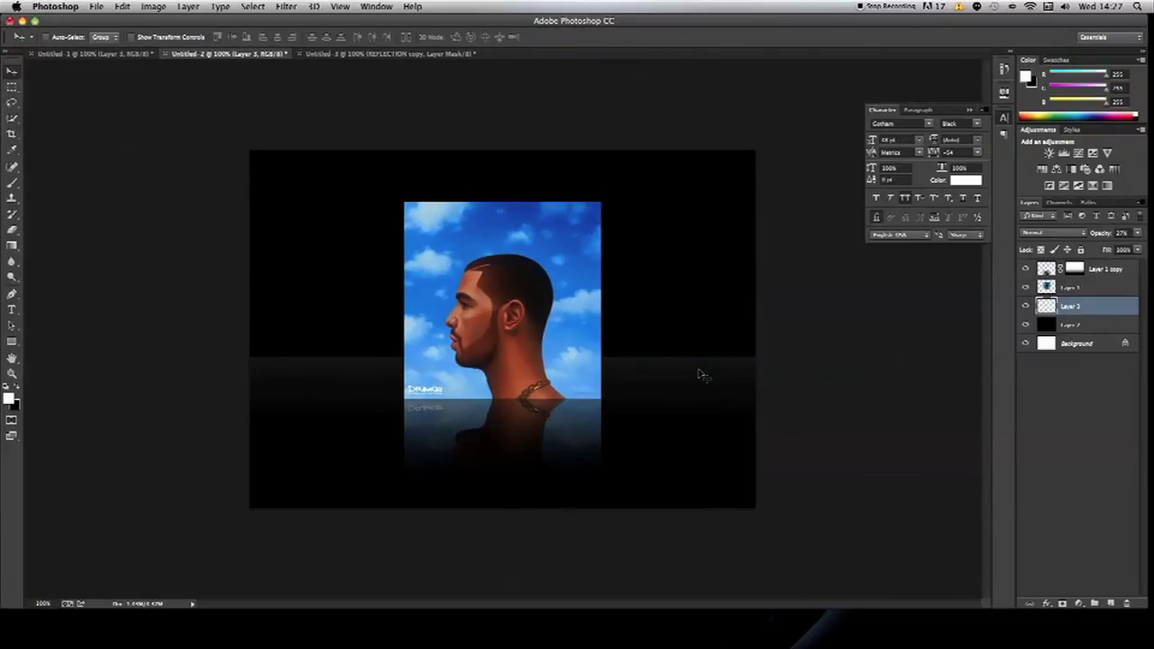